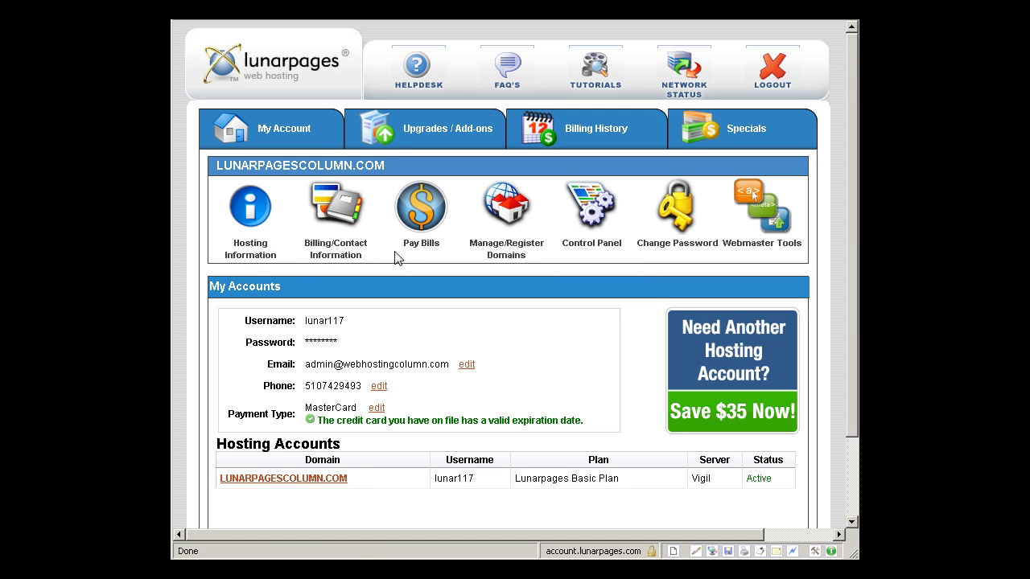
Launch cPanel for lunarpagescolumn.com from the Lunarpages Control Panel page
click(577, 247)
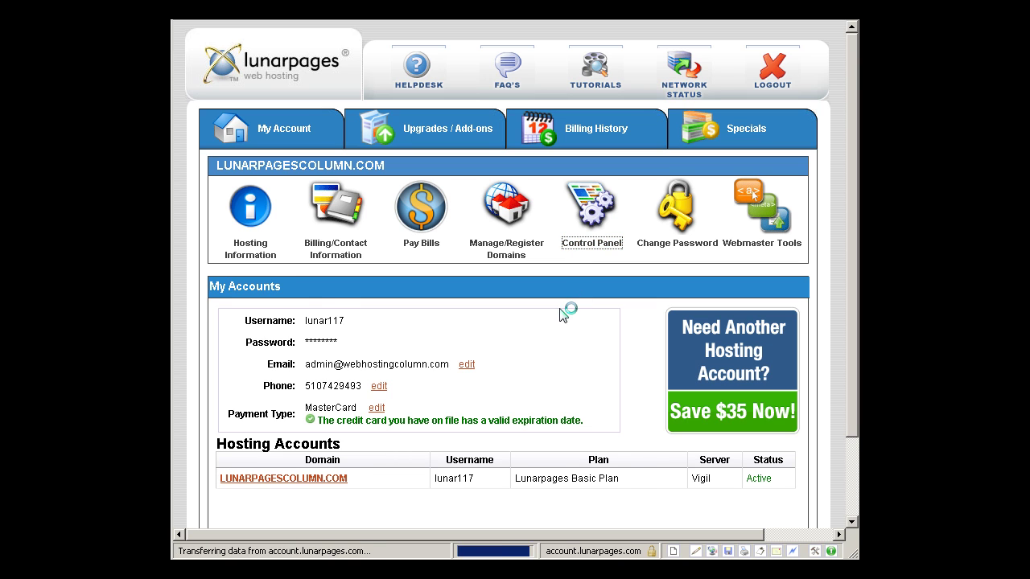
scroll(561, 315, down, 2)
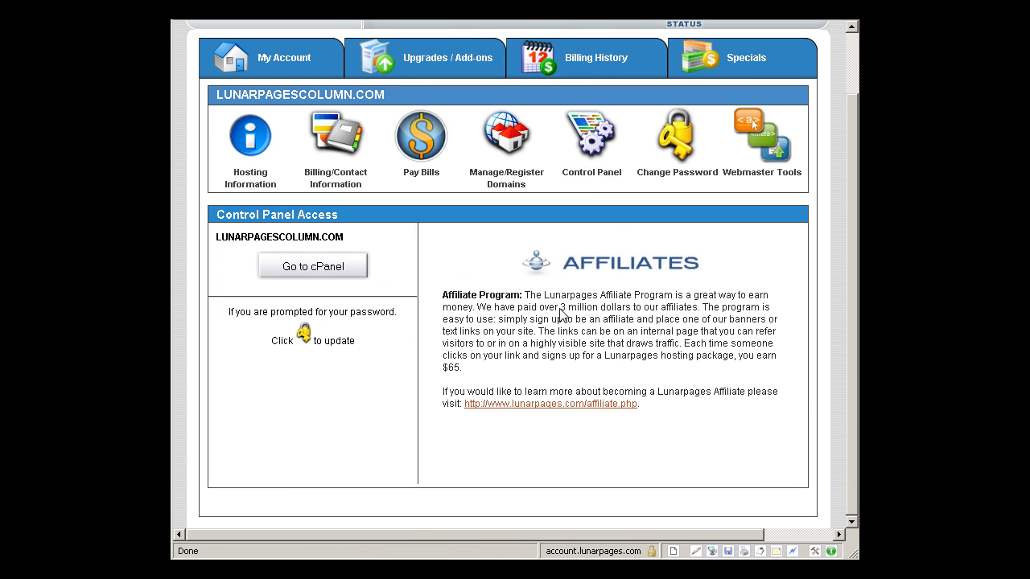
click(292, 273)
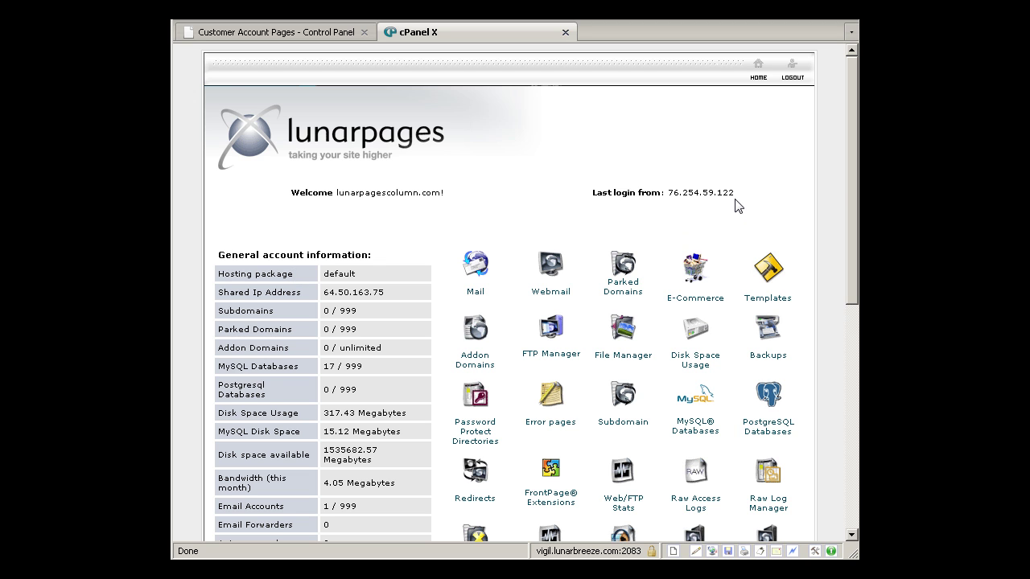
mouse_move(850, 171)
mouse_down()
mouse_move(828, 307)
mouse_move(823, 244)
mouse_up()
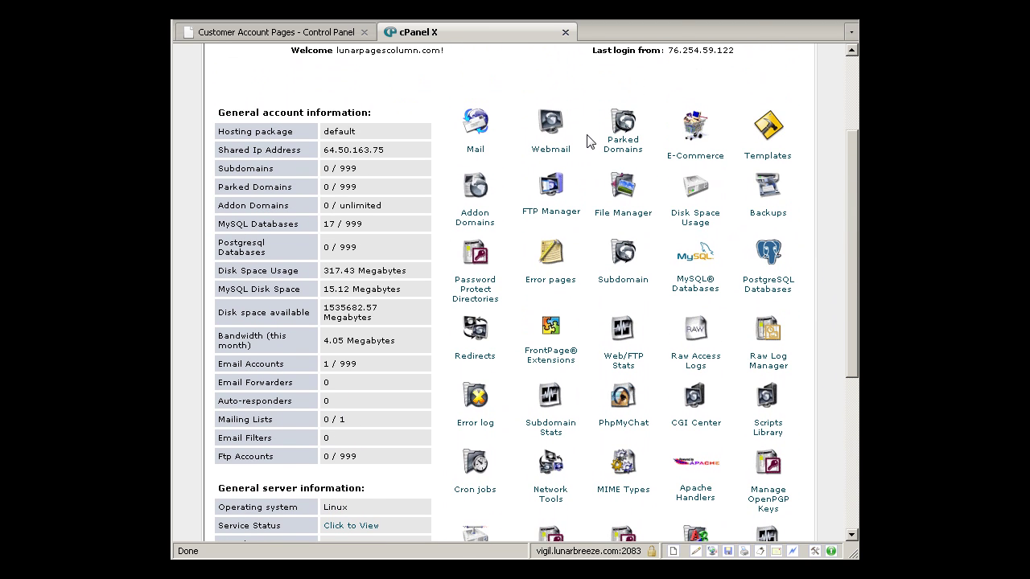
scroll(856, 190, up, 1)
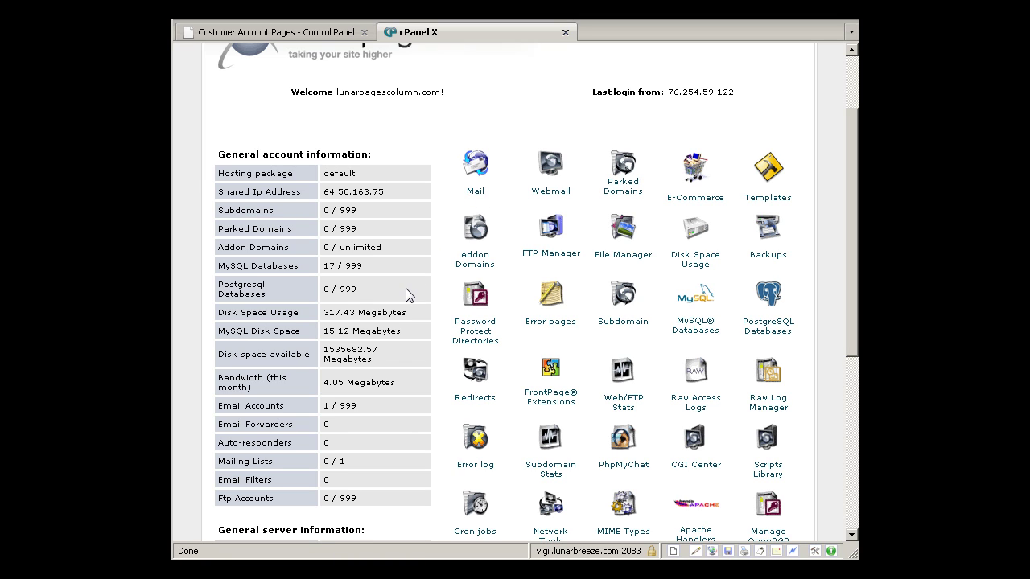
double_click(346, 407)
click(363, 408)
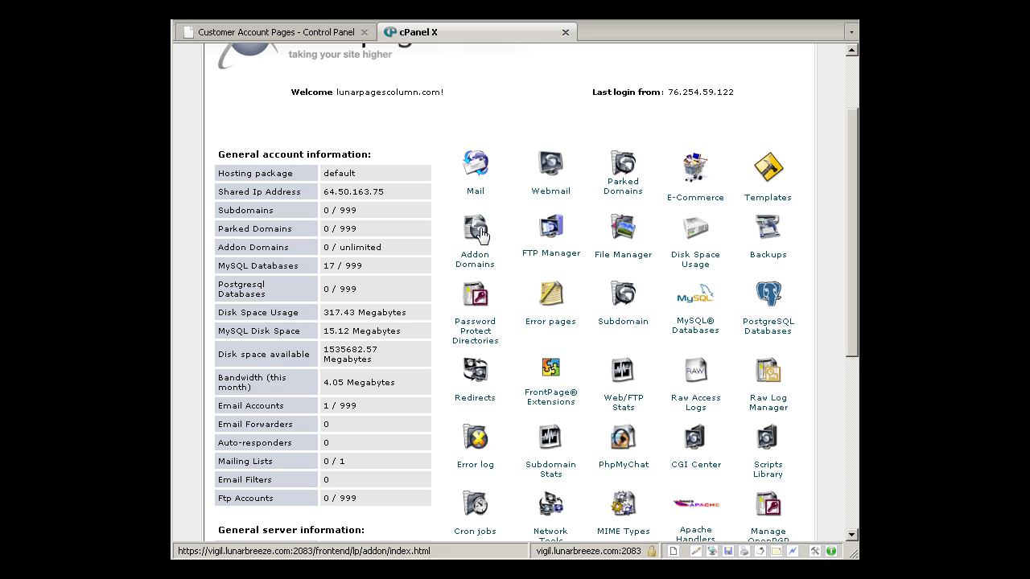
scroll(479, 234, down, 2)
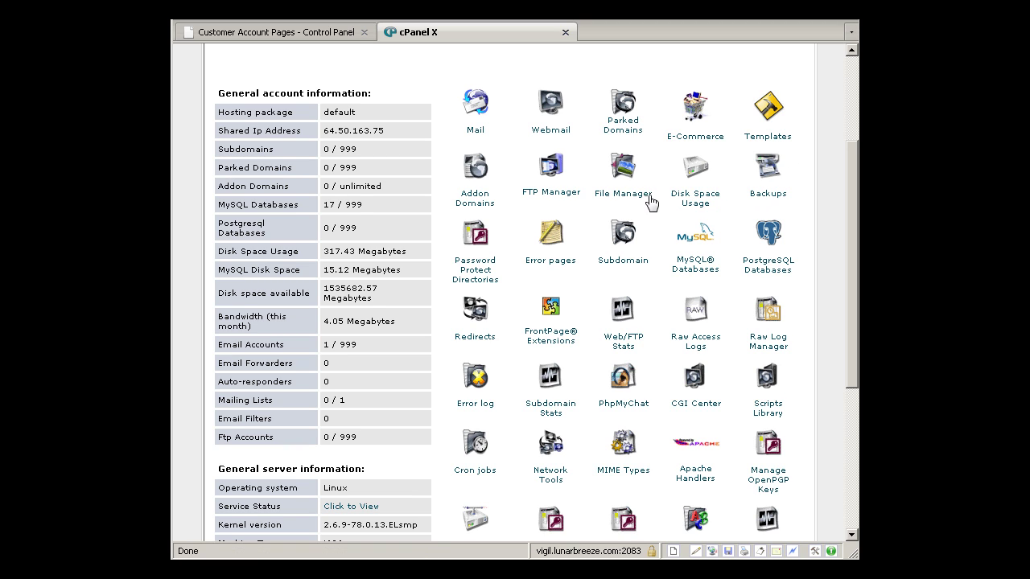
scroll(600, 251, down, 2)
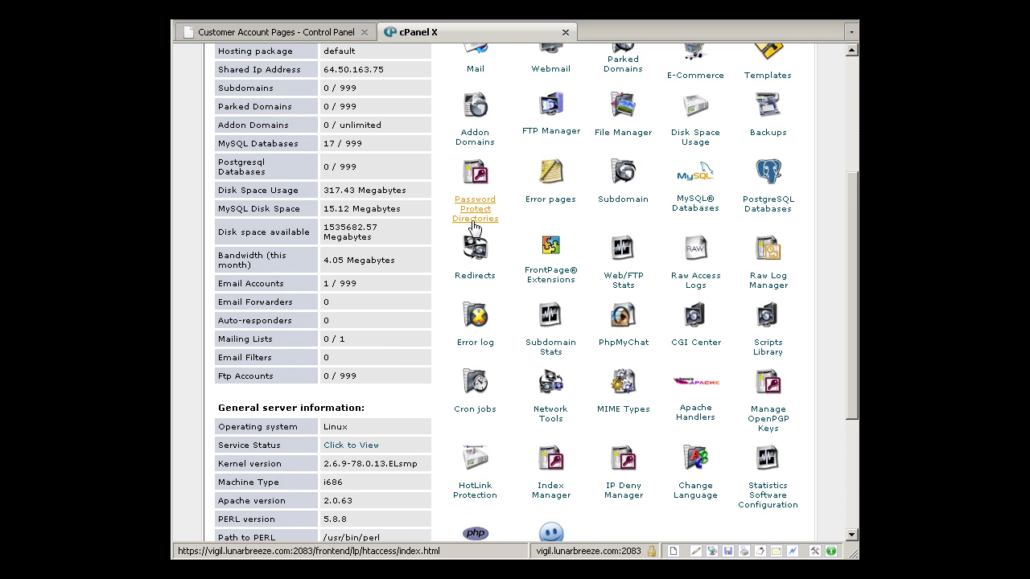
scroll(473, 228, down, 1)
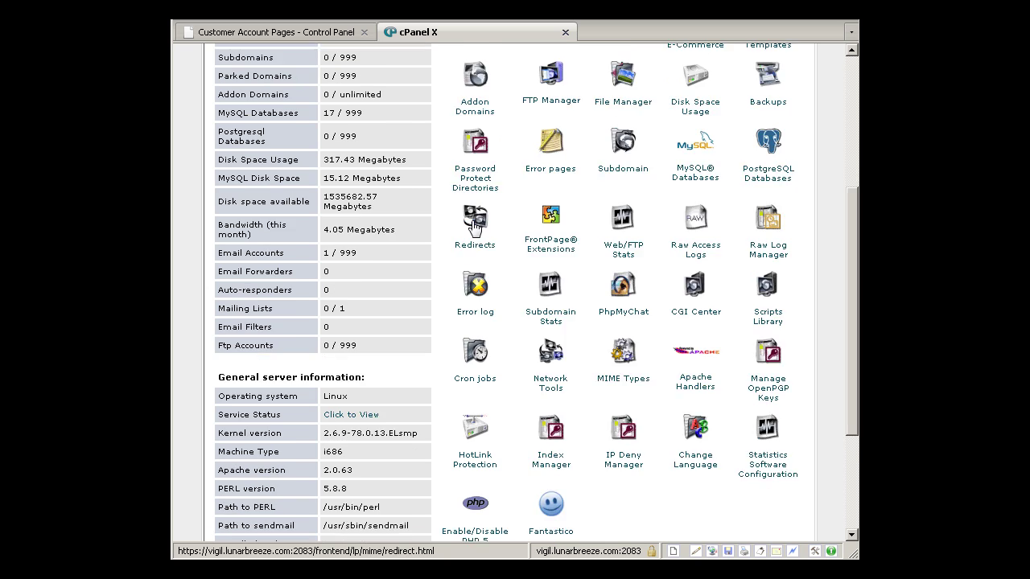
scroll(473, 228, down, 1)
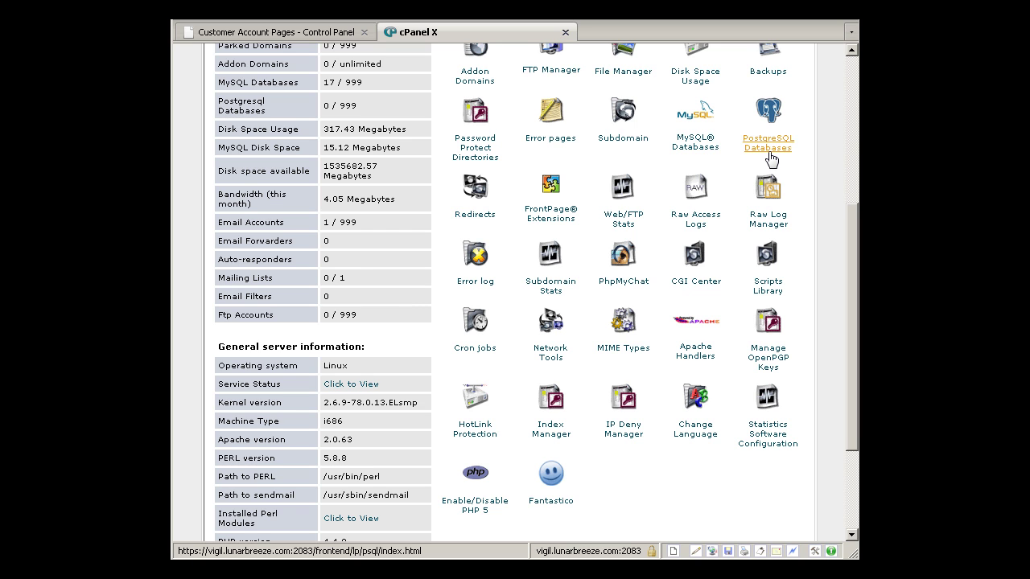
scroll(768, 159, down, 1)
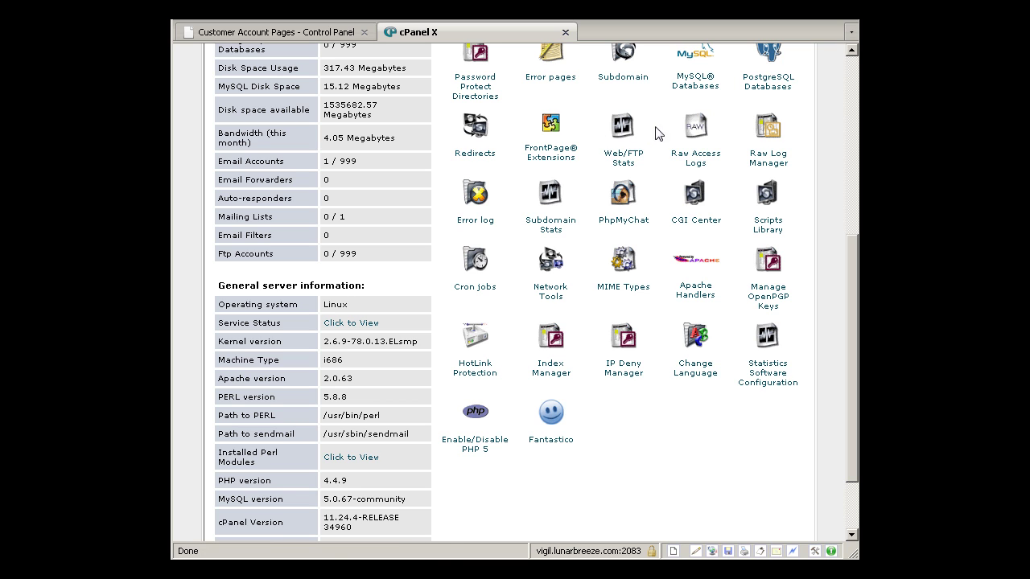
scroll(782, 173, down, 1)
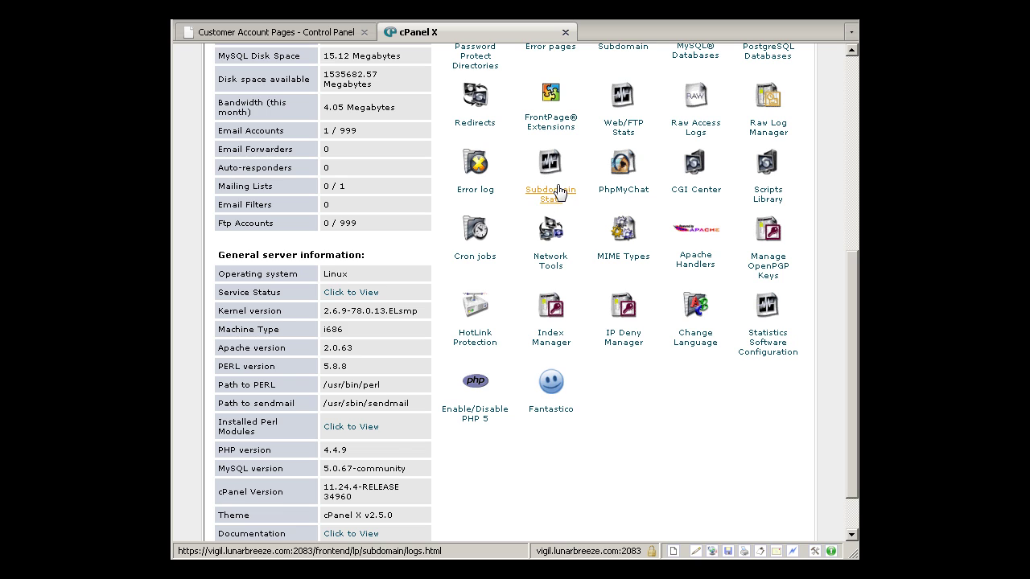
scroll(563, 197, down, 1)
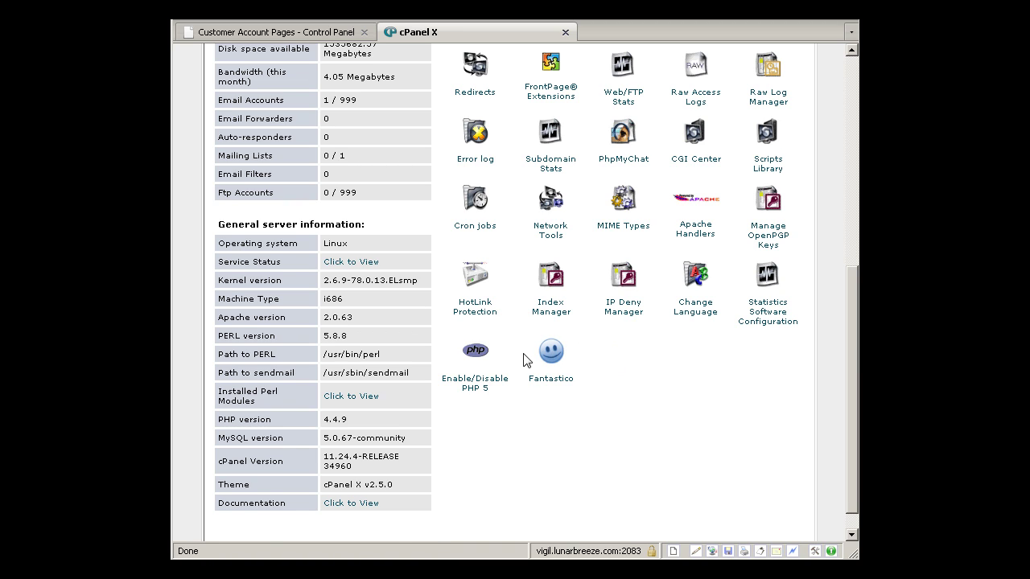
Open Fantastico's WordPress page and highlight the existing /WordPress (2.7.1) installation
click(551, 352)
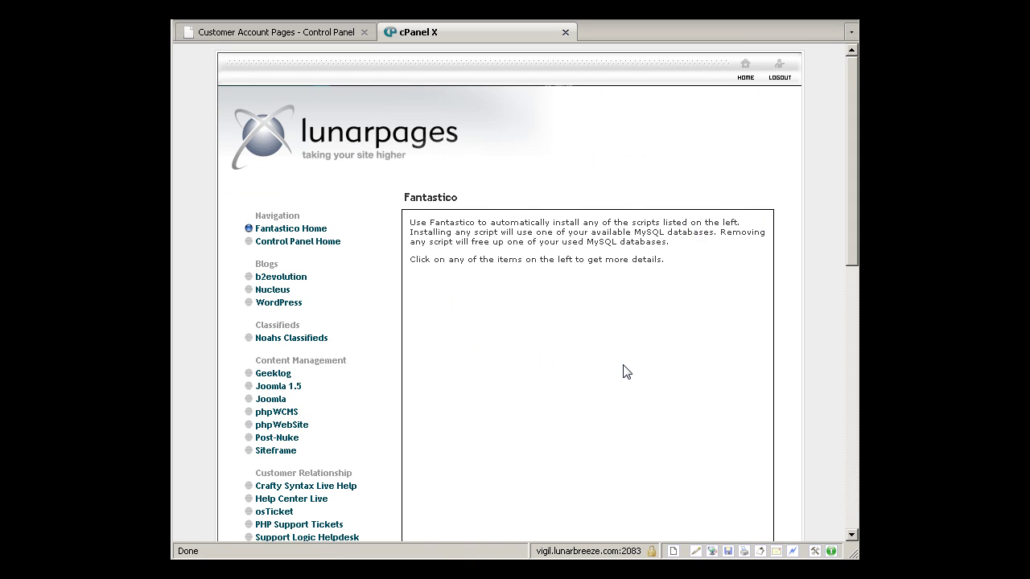
scroll(626, 371, down, 2)
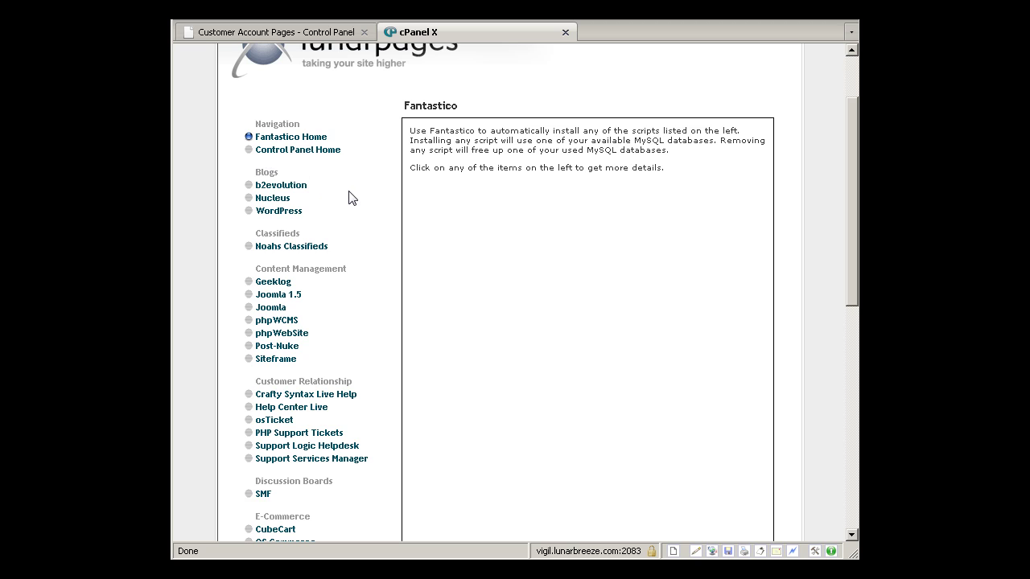
scroll(351, 198, down, 1)
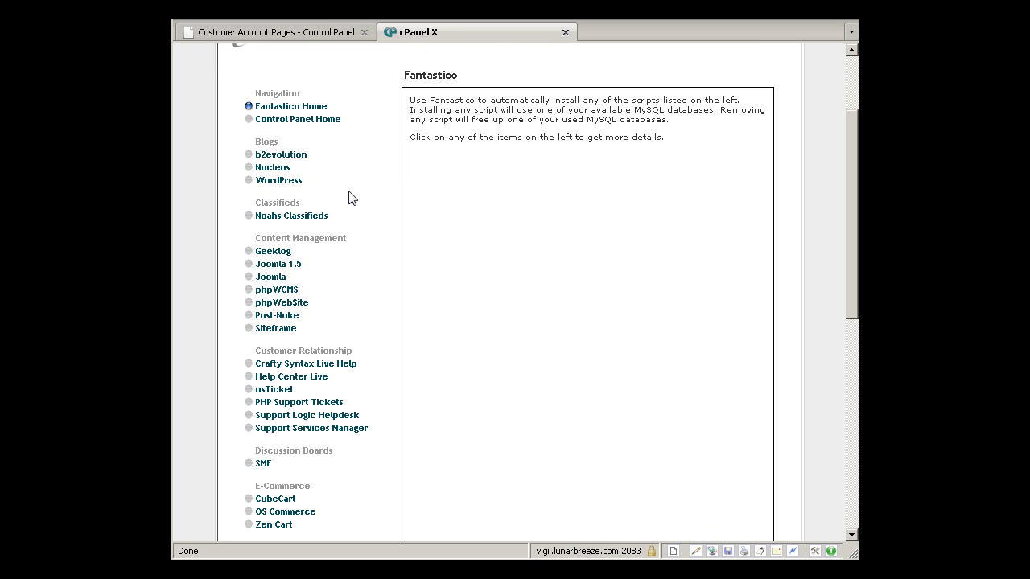
click(293, 183)
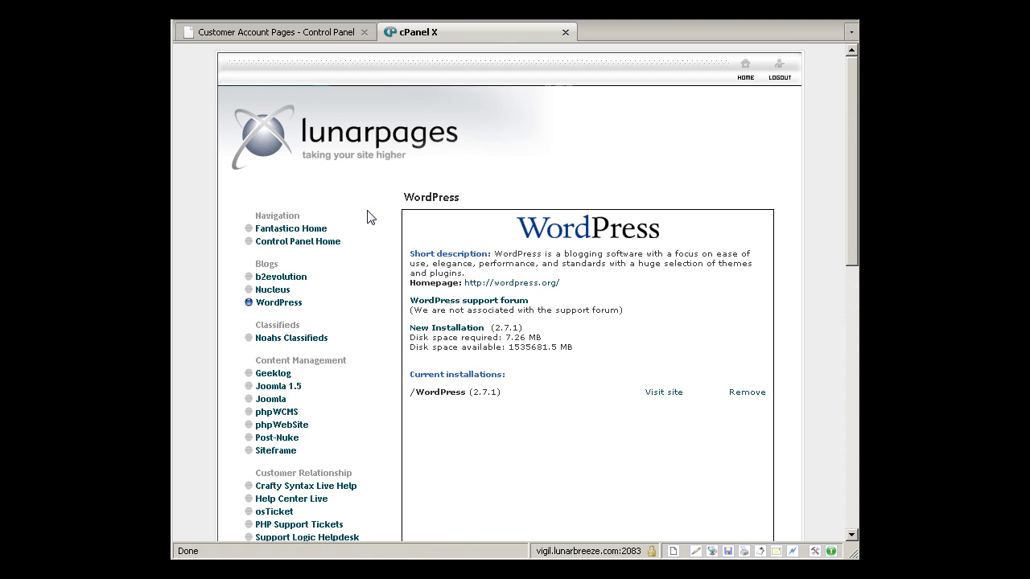
scroll(367, 218, down, 2)
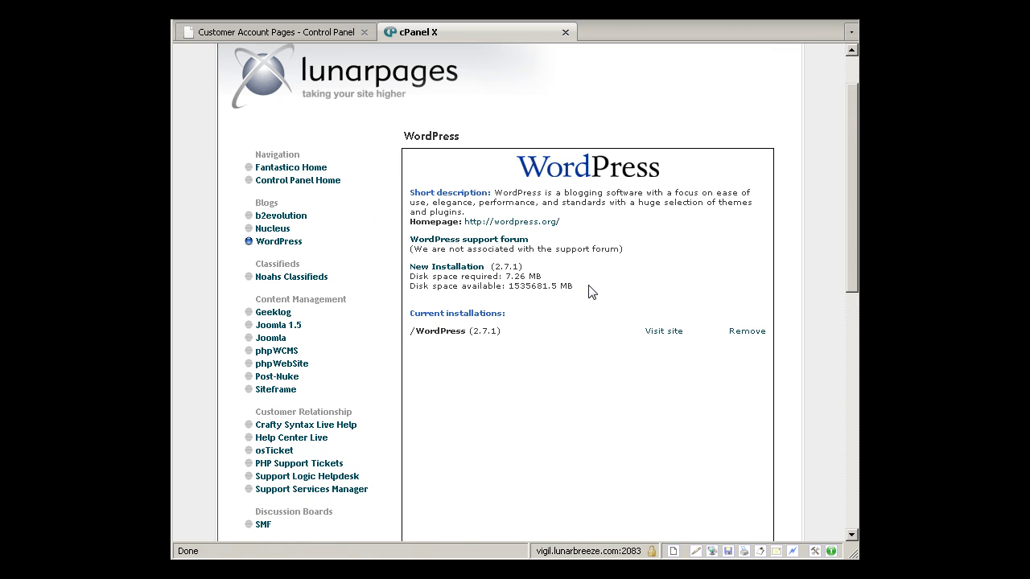
drag(503, 333, 421, 326)
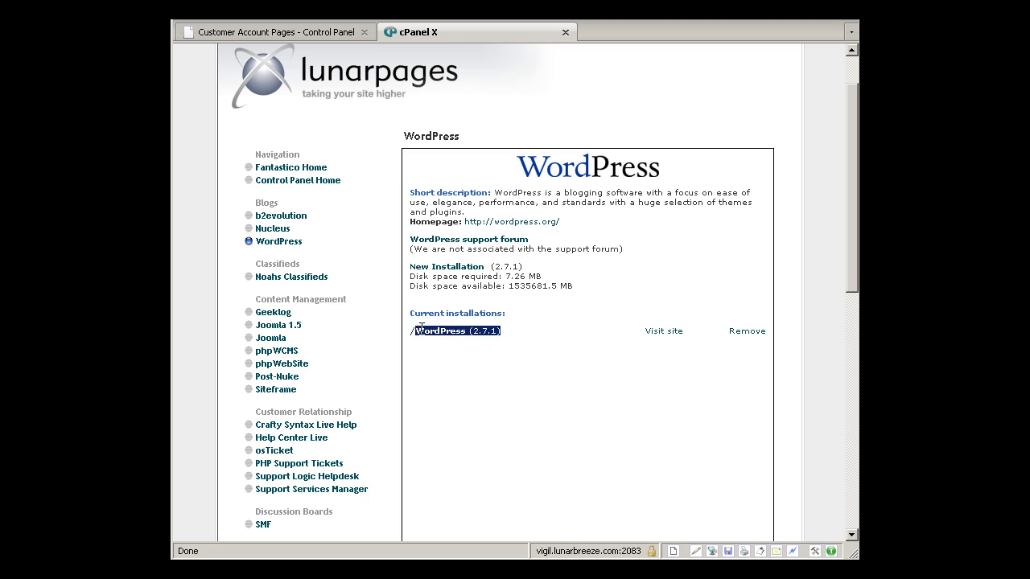
click(495, 350)
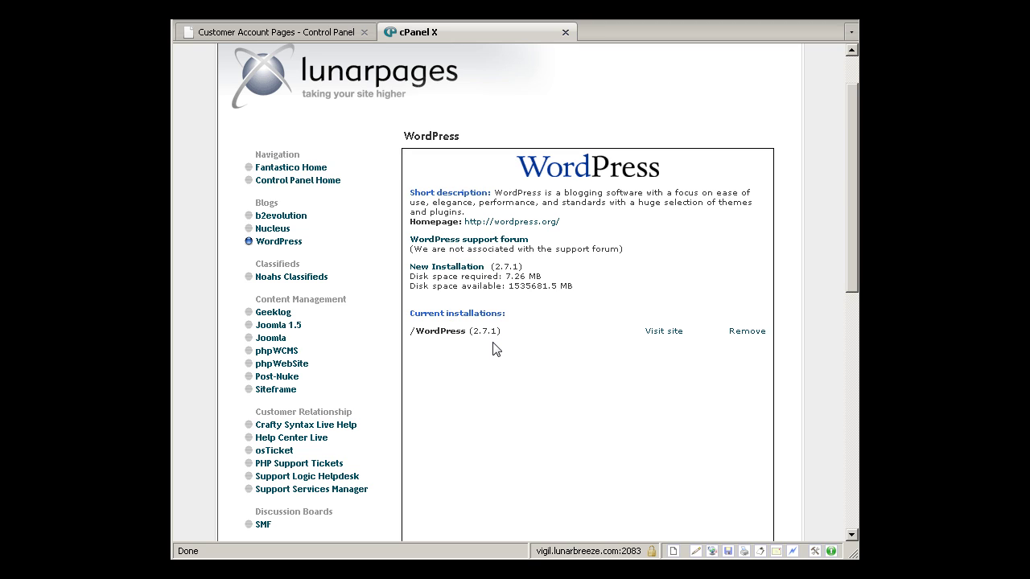
Begin a new WordPress install into the newblog directory and enter the admin password
click(460, 268)
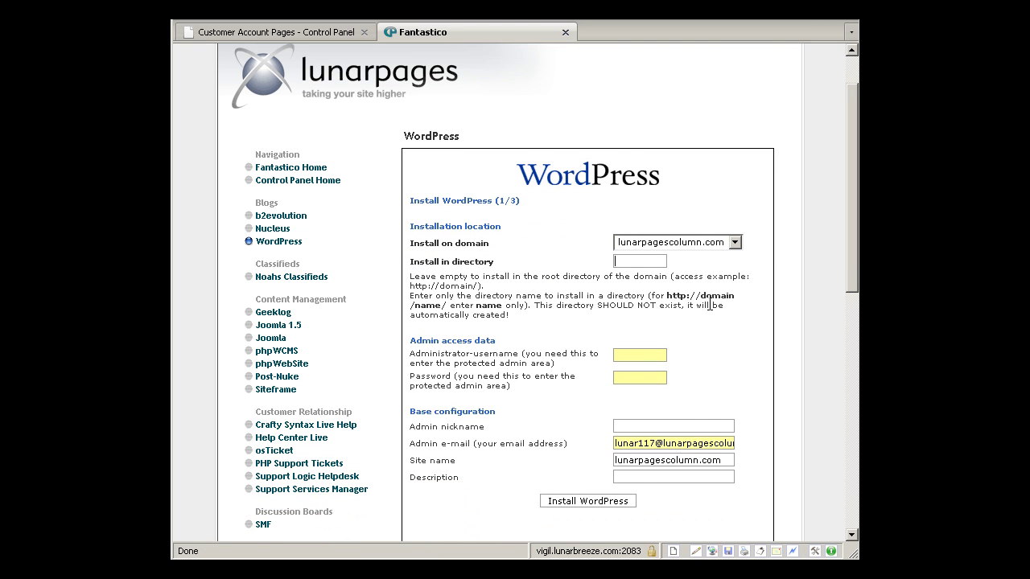
scroll(710, 306, down, 2)
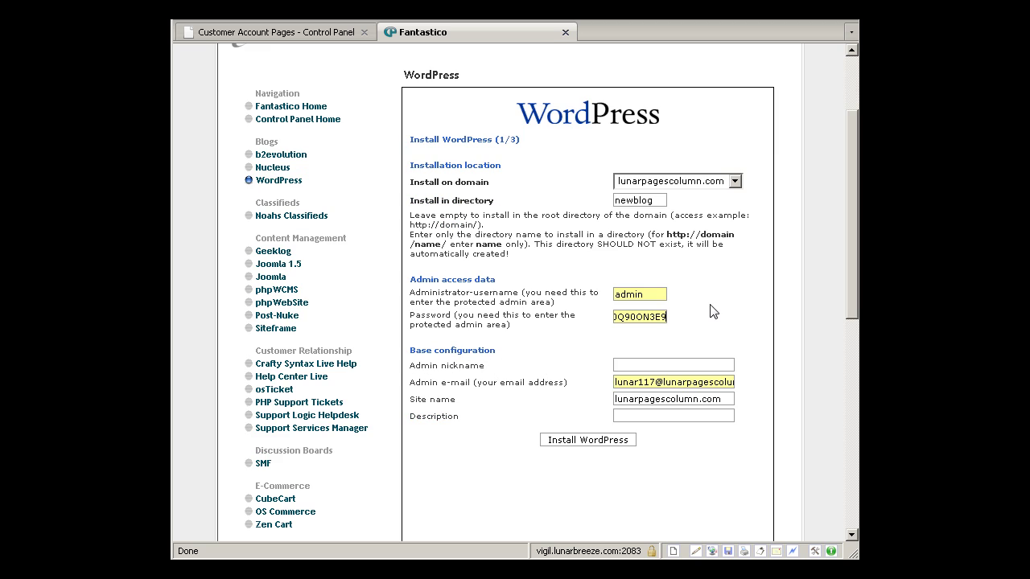
scroll(719, 370, down, 3)
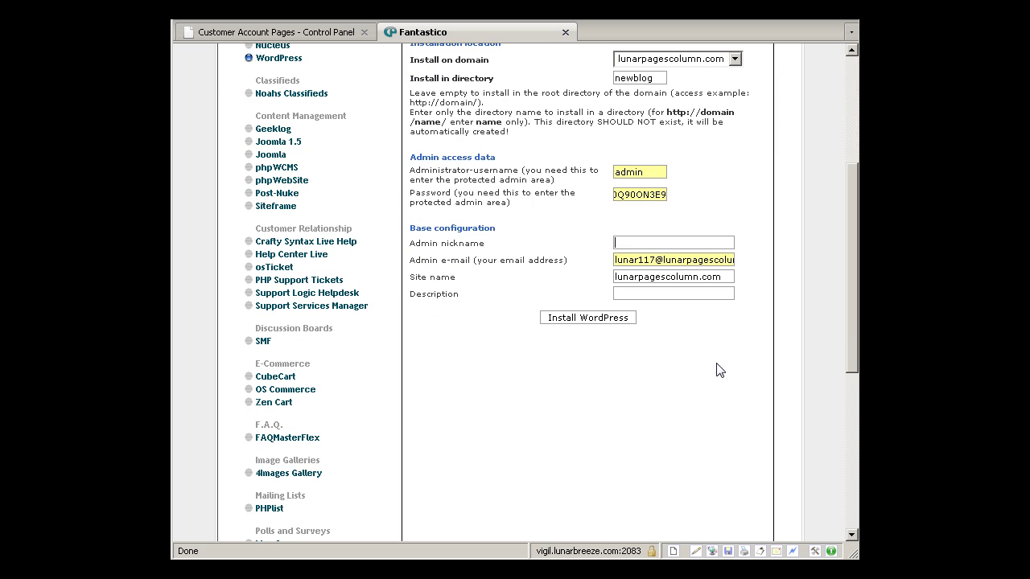
click(674, 243)
key(Tab)
key(Tab)
Install WordPress to /newblog, finish the installation, and return to the WordPress overview
click(586, 320)
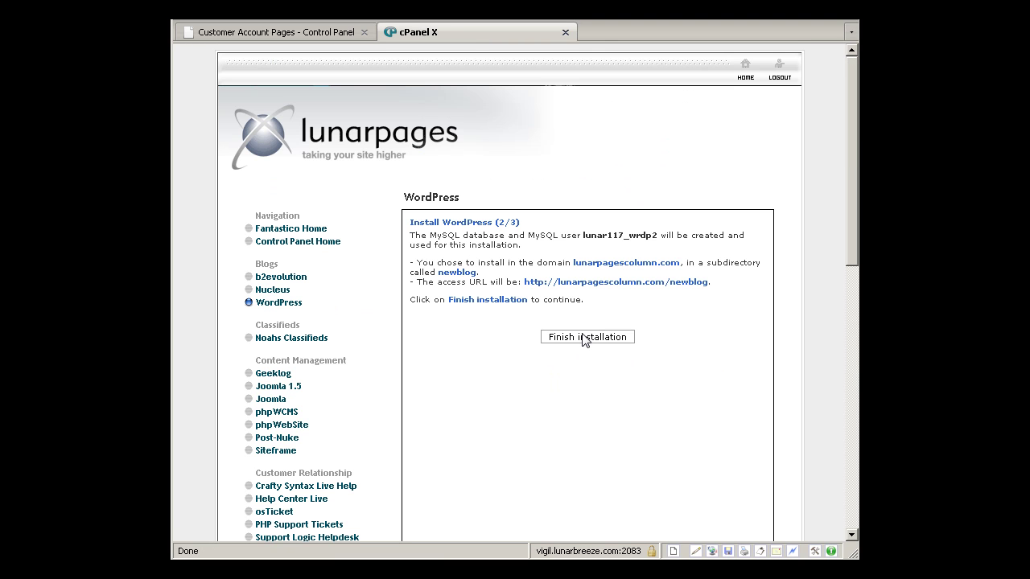
click(584, 340)
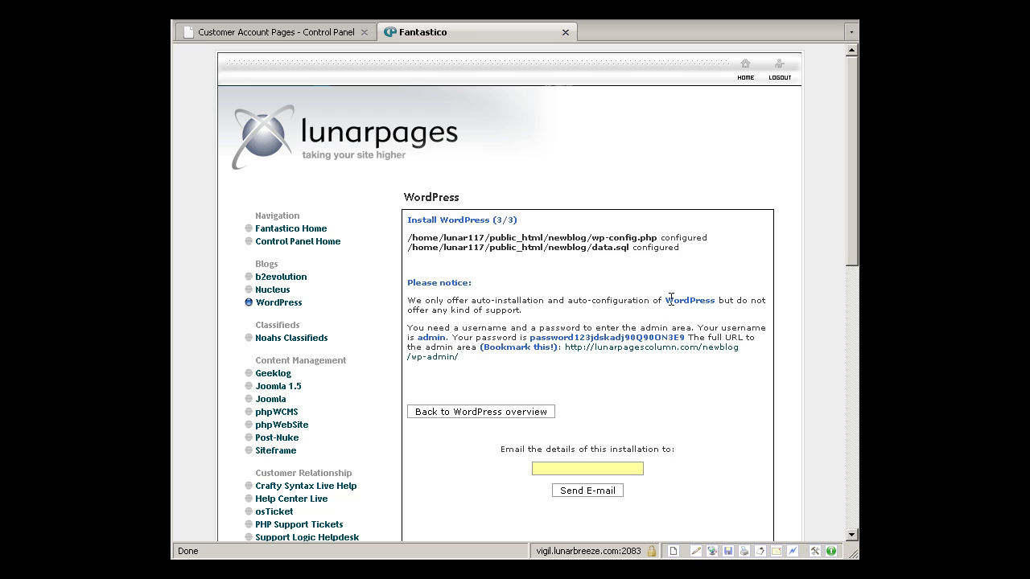
click(519, 412)
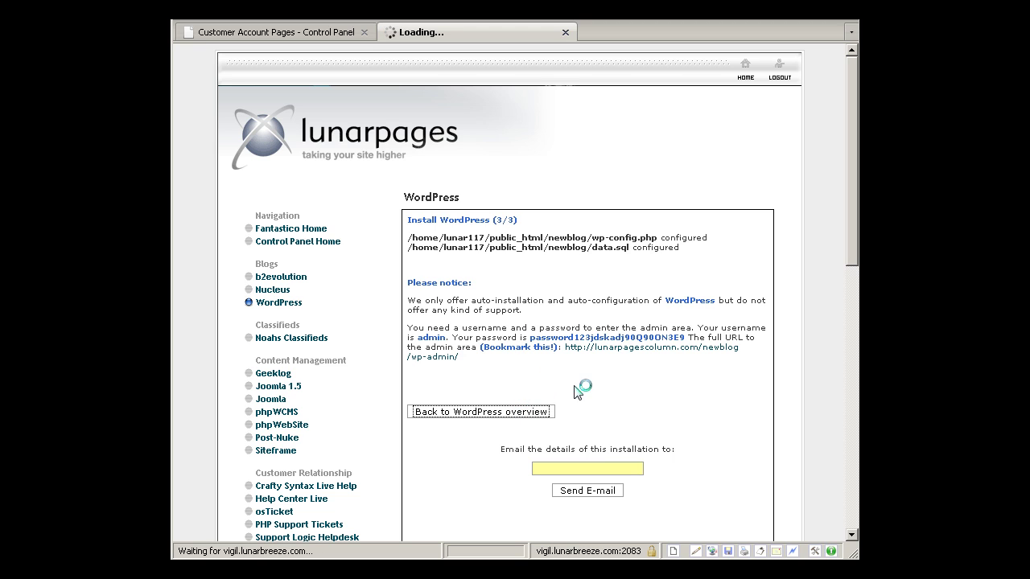
View the /newblog site and its wp-admin login page, closing each tab afterward
scroll(584, 392, down, 2)
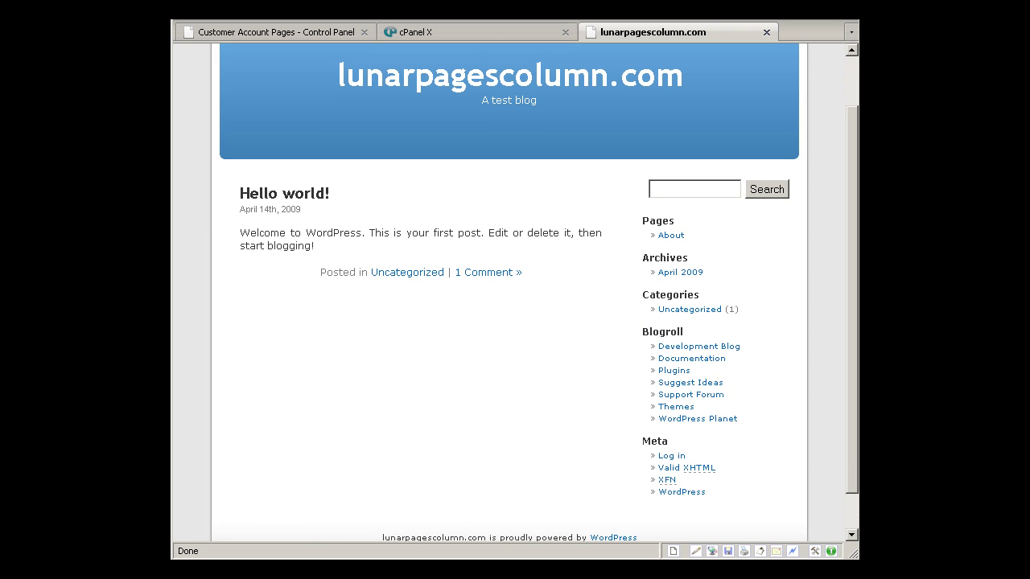
key(Return)
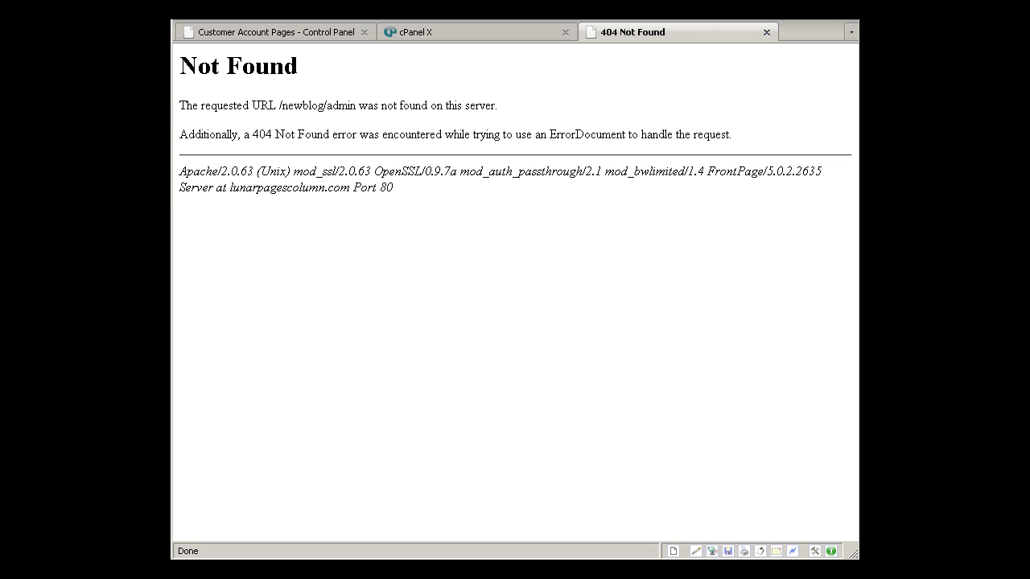
click(766, 33)
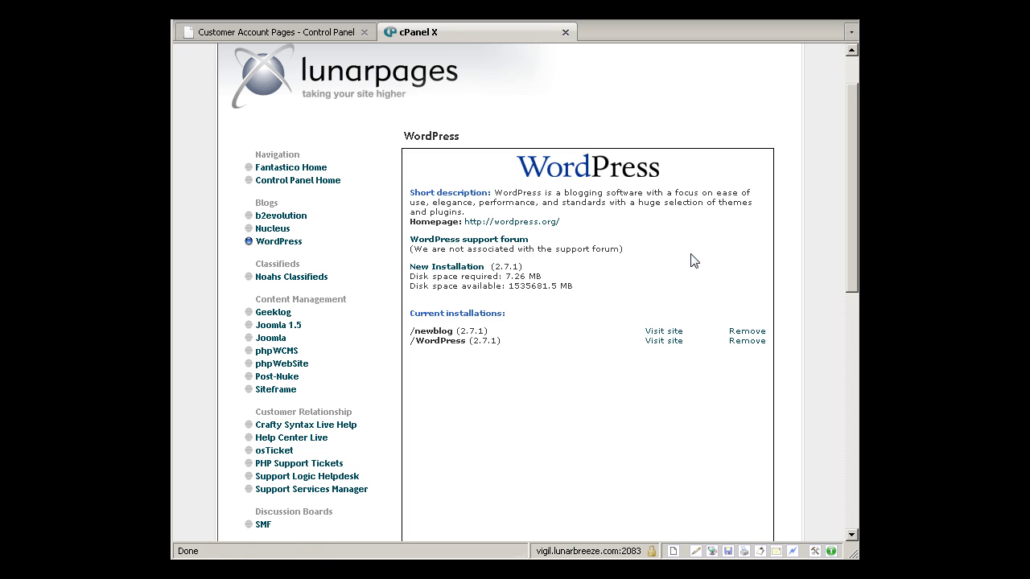
key(F5)
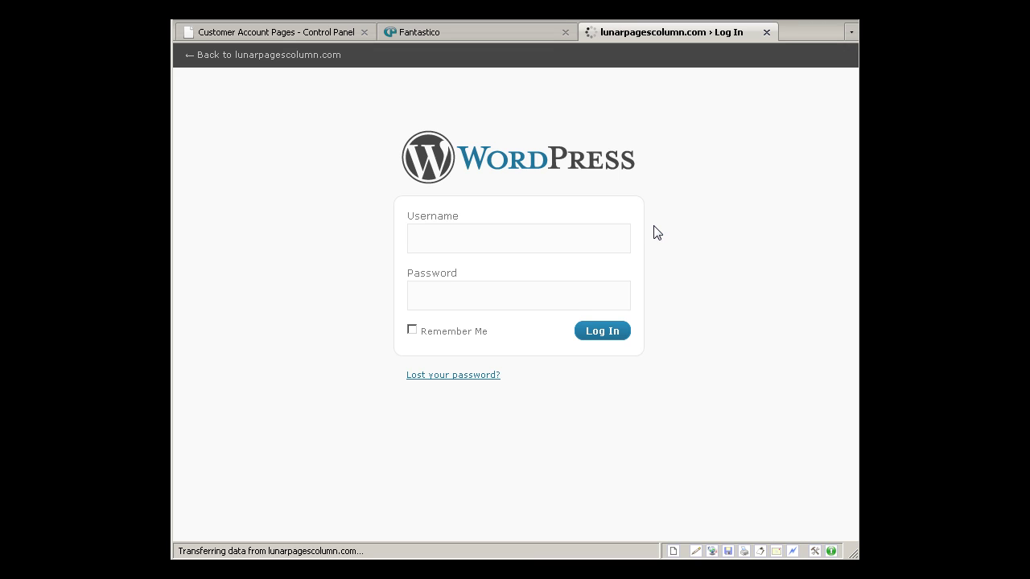
click(766, 32)
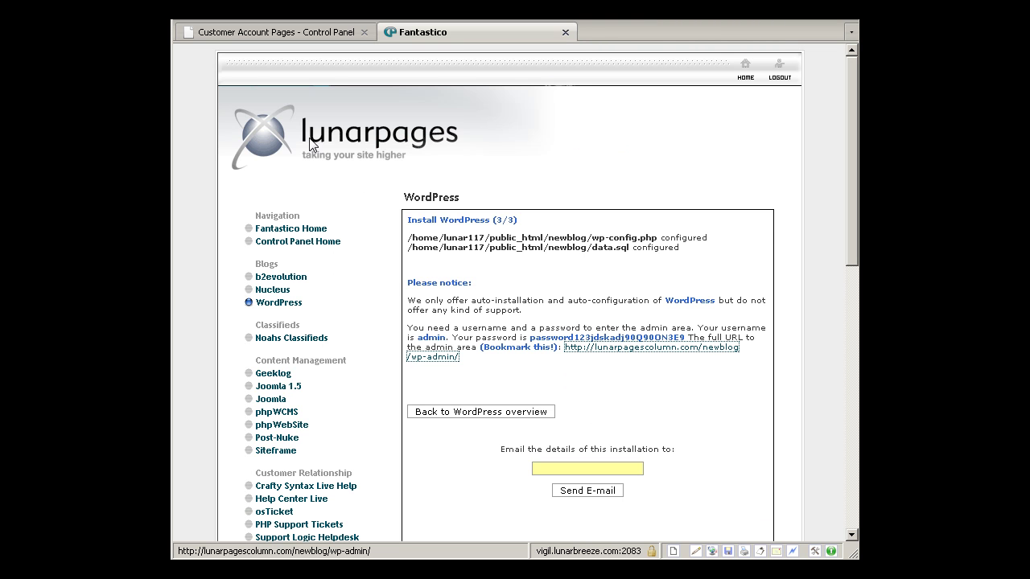
Browse the Fantastico home page's script categories and return to the top
click(282, 233)
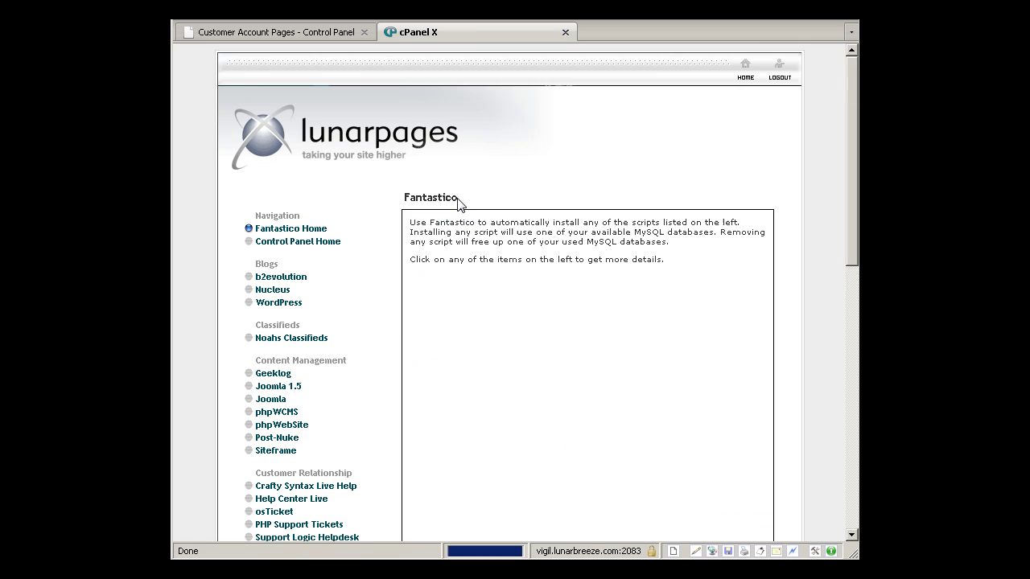
scroll(461, 201, down, 3)
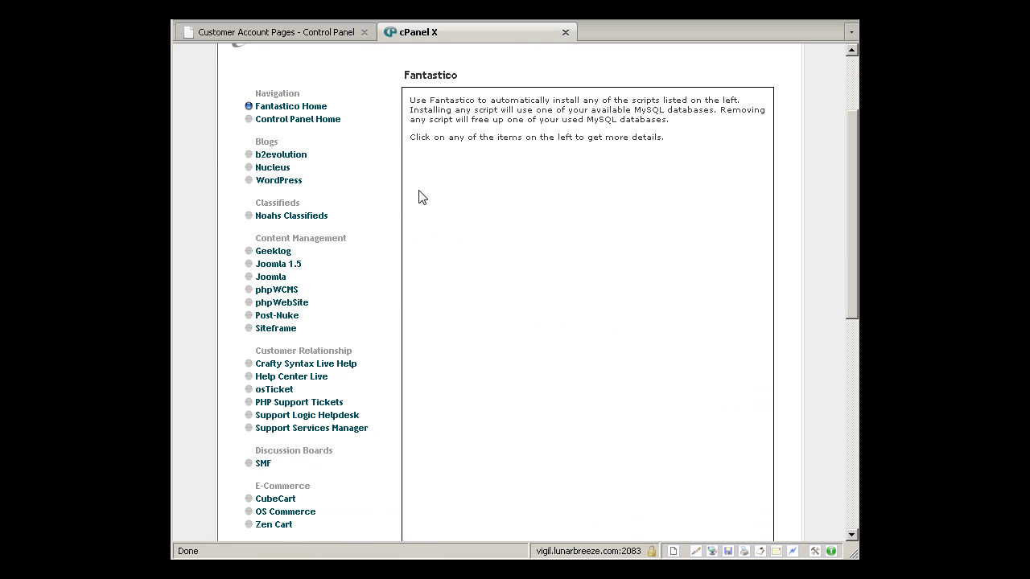
scroll(365, 191, down, 1)
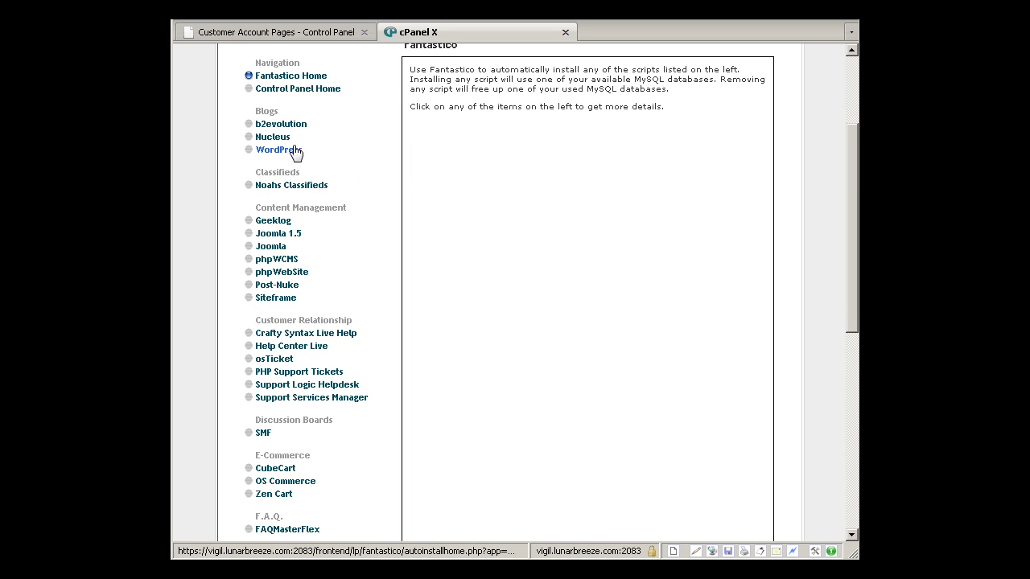
scroll(336, 192, down, 2)
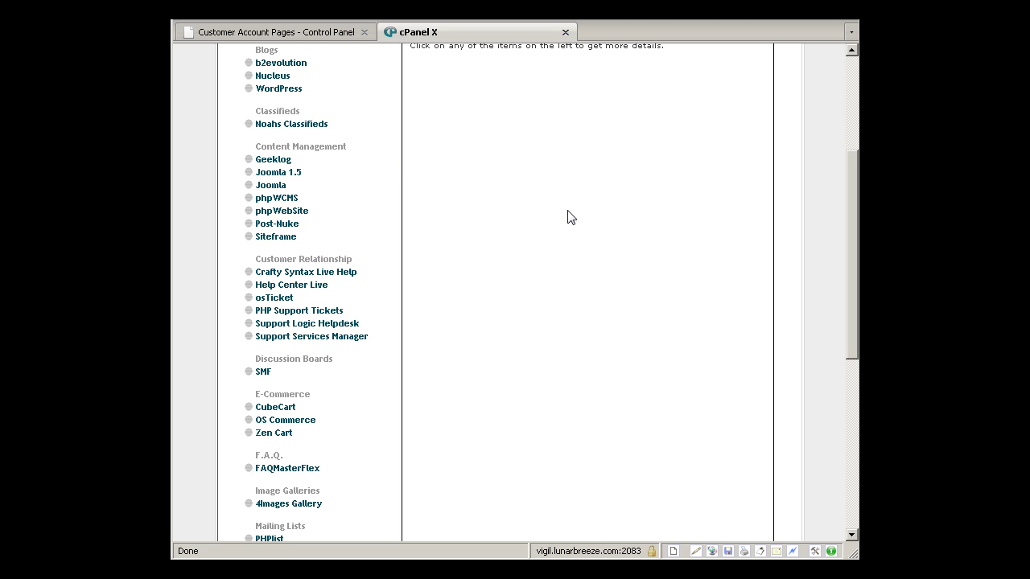
scroll(567, 211, down, 2)
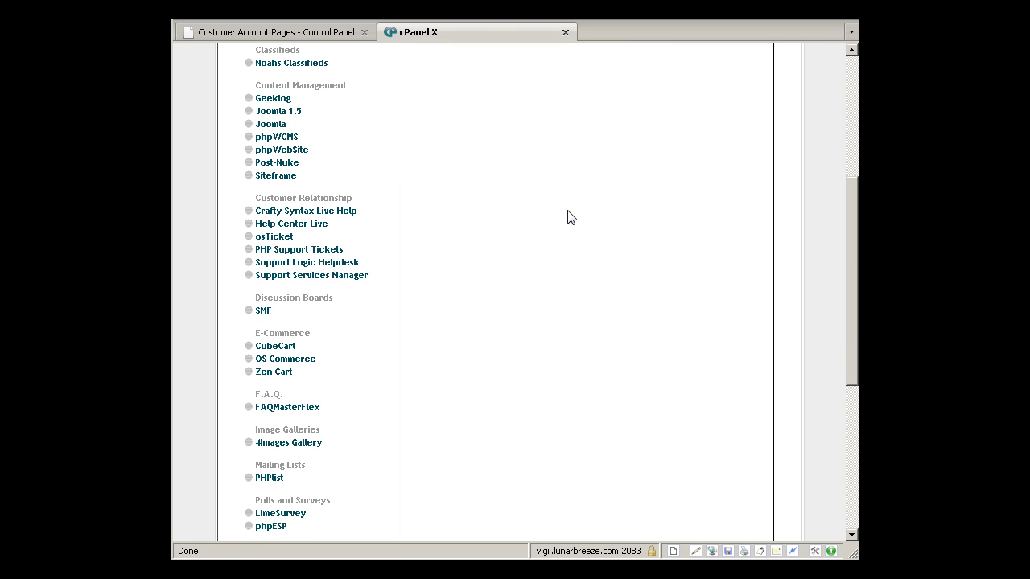
scroll(567, 217, down, 2)
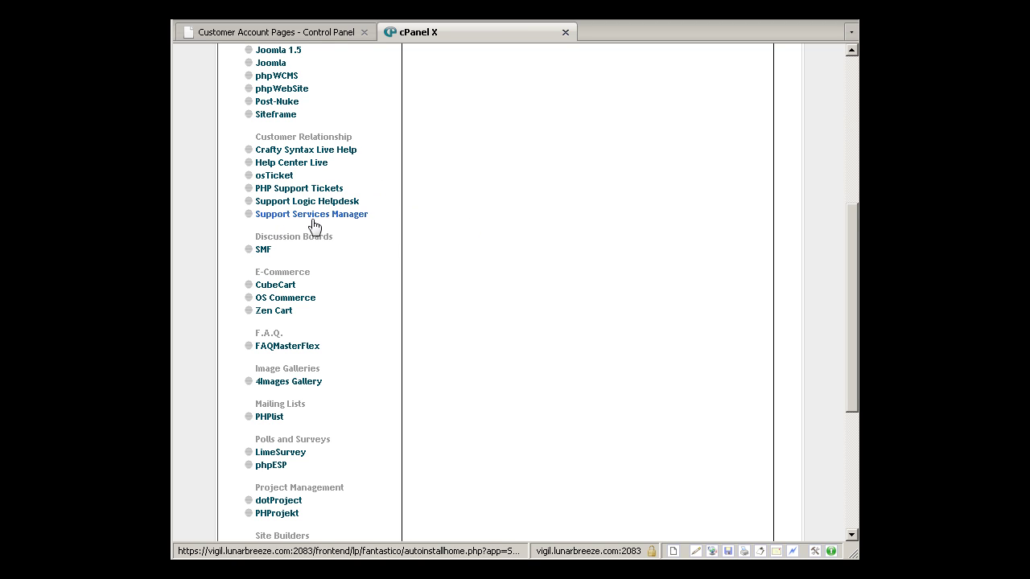
scroll(408, 248, down, 3)
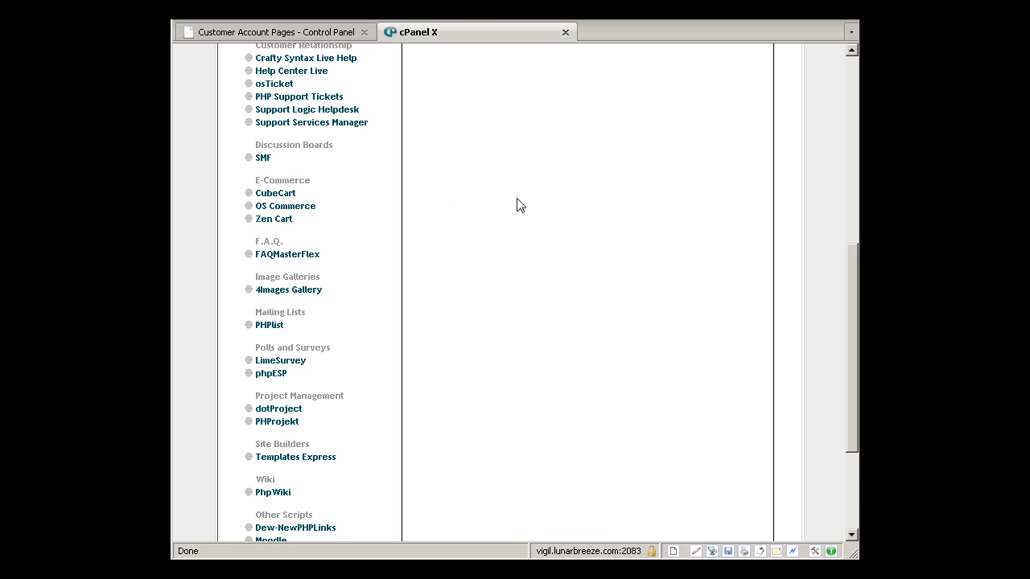
scroll(517, 204, down, 4)
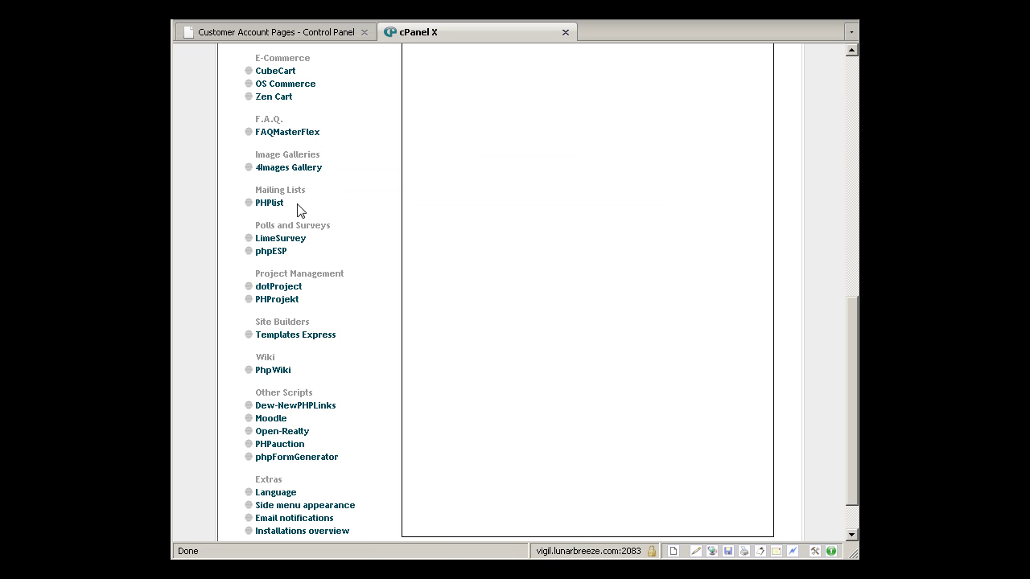
scroll(427, 268, down, 2)
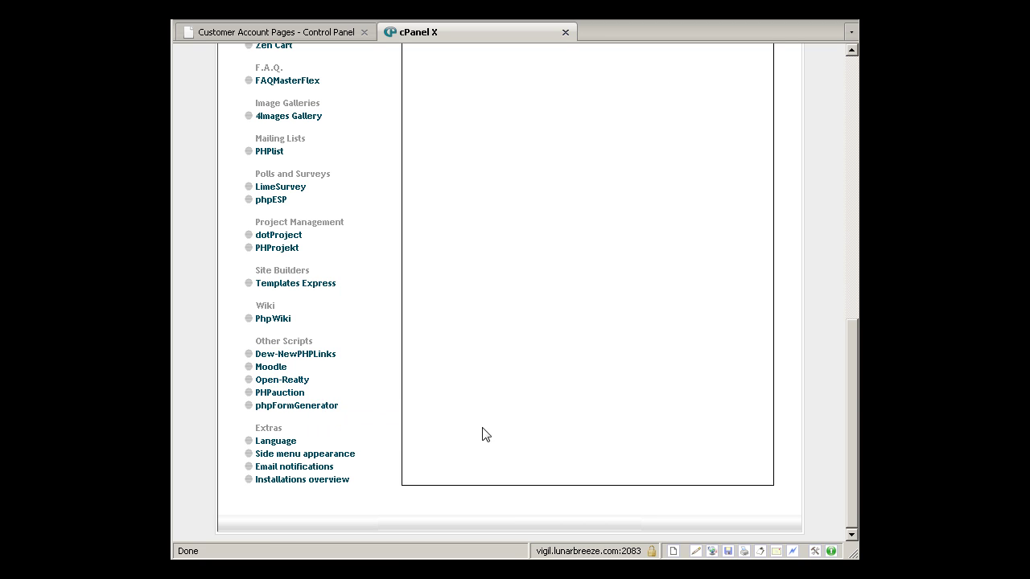
scroll(600, 421, up, 5)
scroll(600, 422, up, 9)
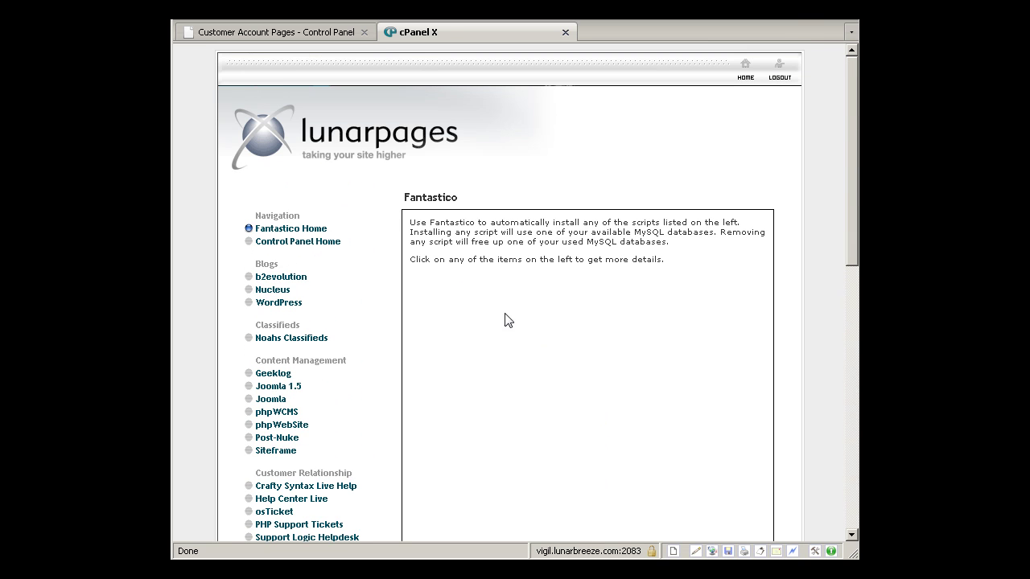
Return to cPanel home and review account details: 18 MySQL databases, 324.67 MB disk usage
click(744, 71)
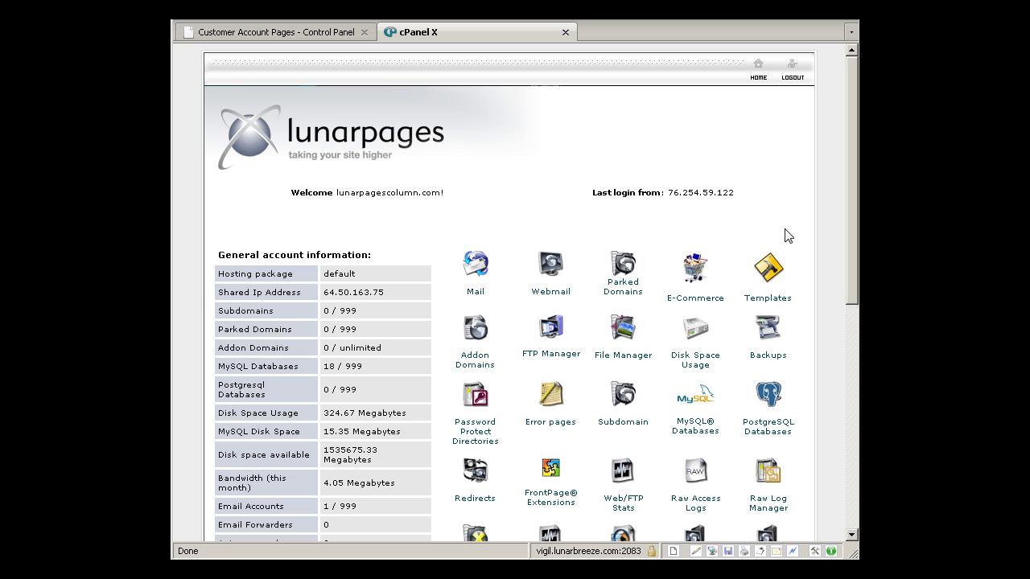
scroll(787, 235, down, 2)
scroll(785, 233, down, 1)
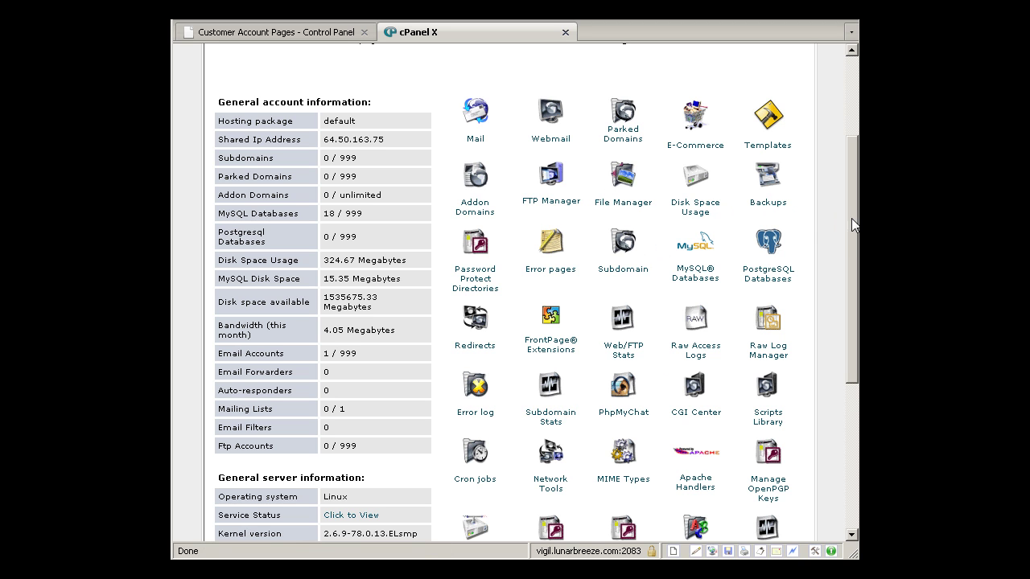
drag(855, 225, 844, 397)
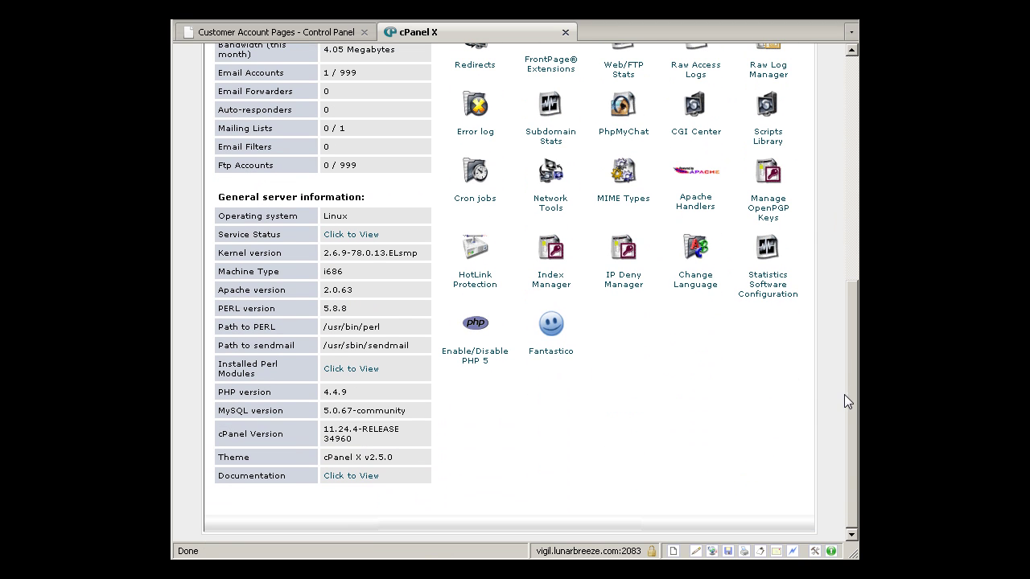